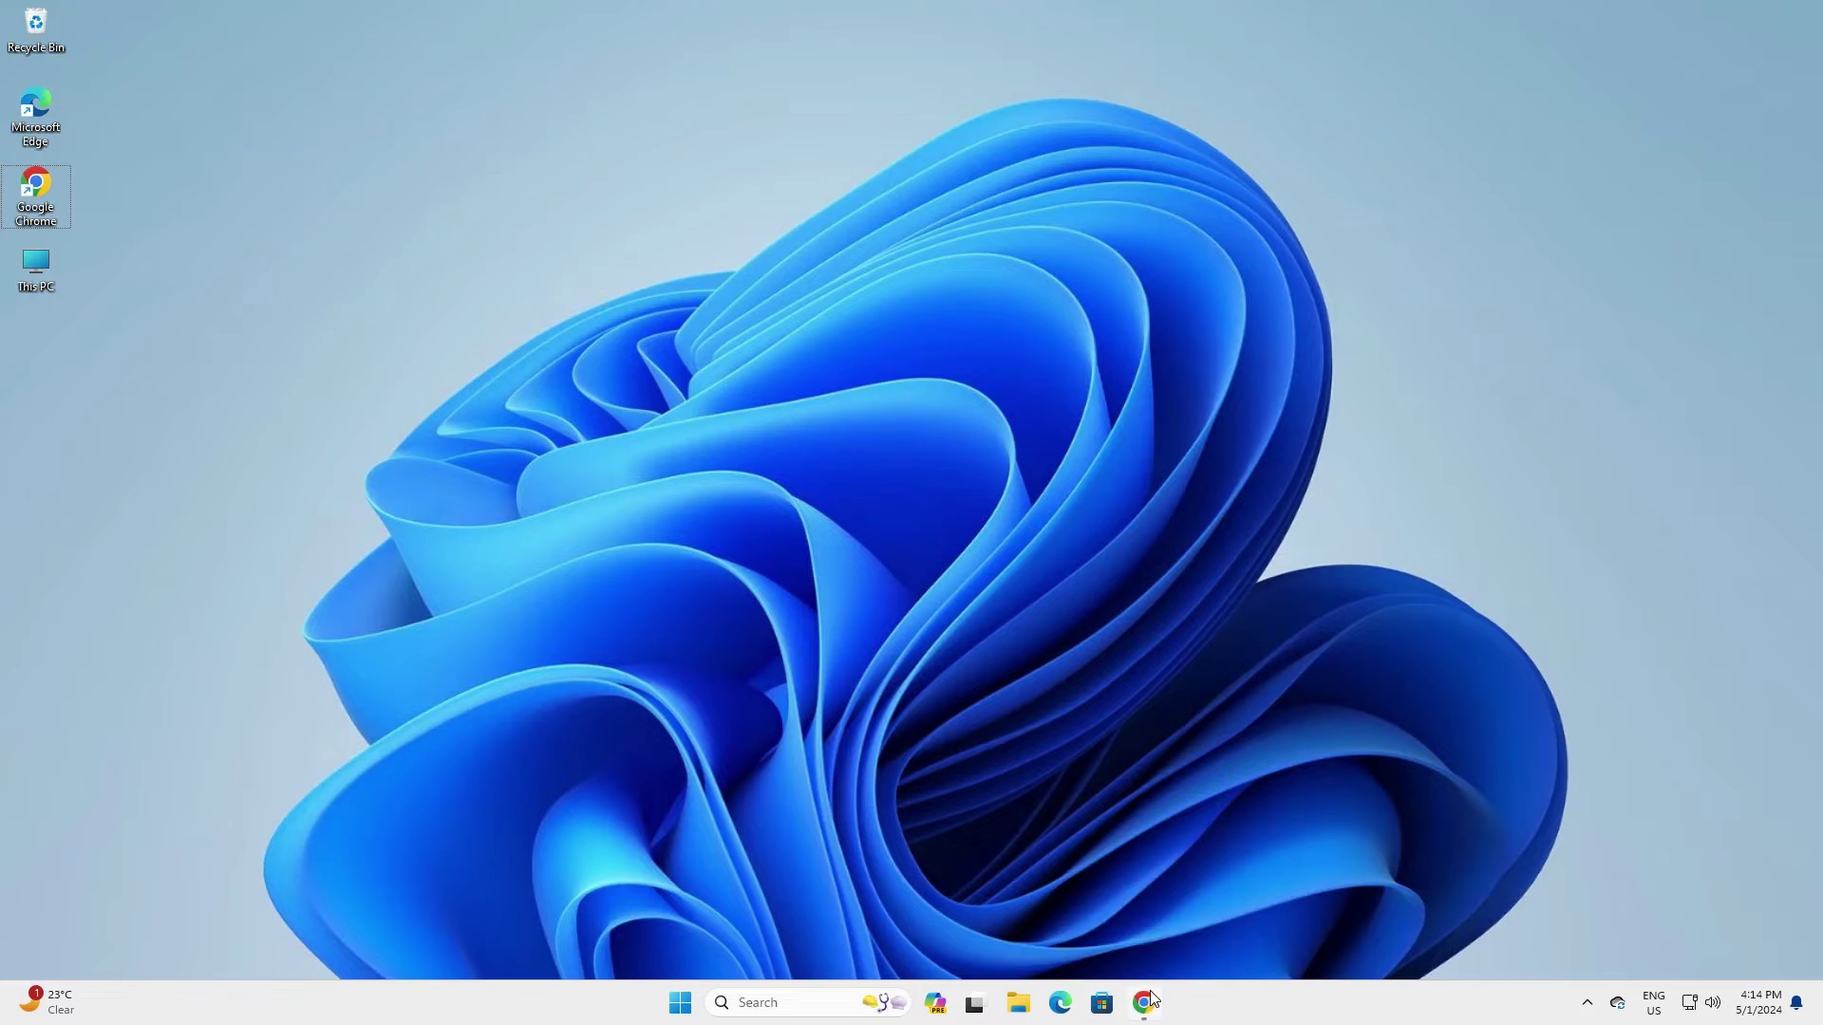
# - Launch Chrome and open Google Contacts from the Google apps grid
pyautogui.click(1146, 1003)
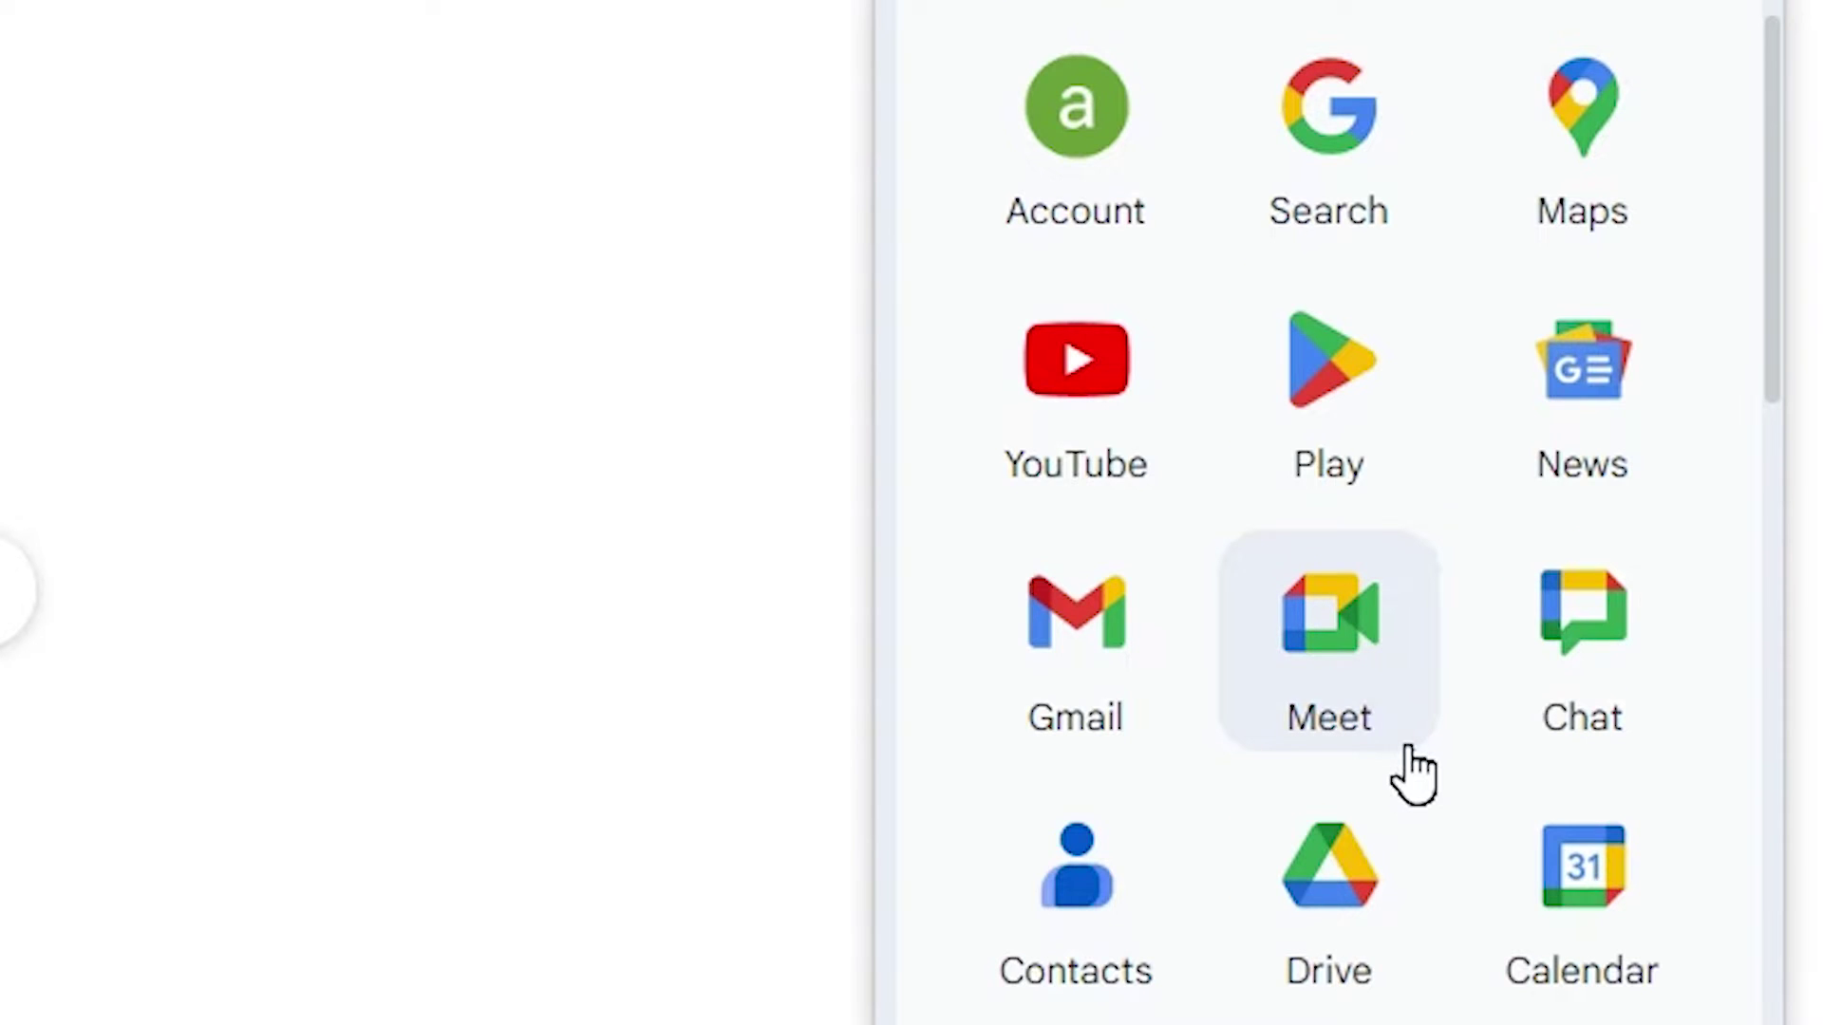
pyautogui.scroll(-2, 1385, 709)
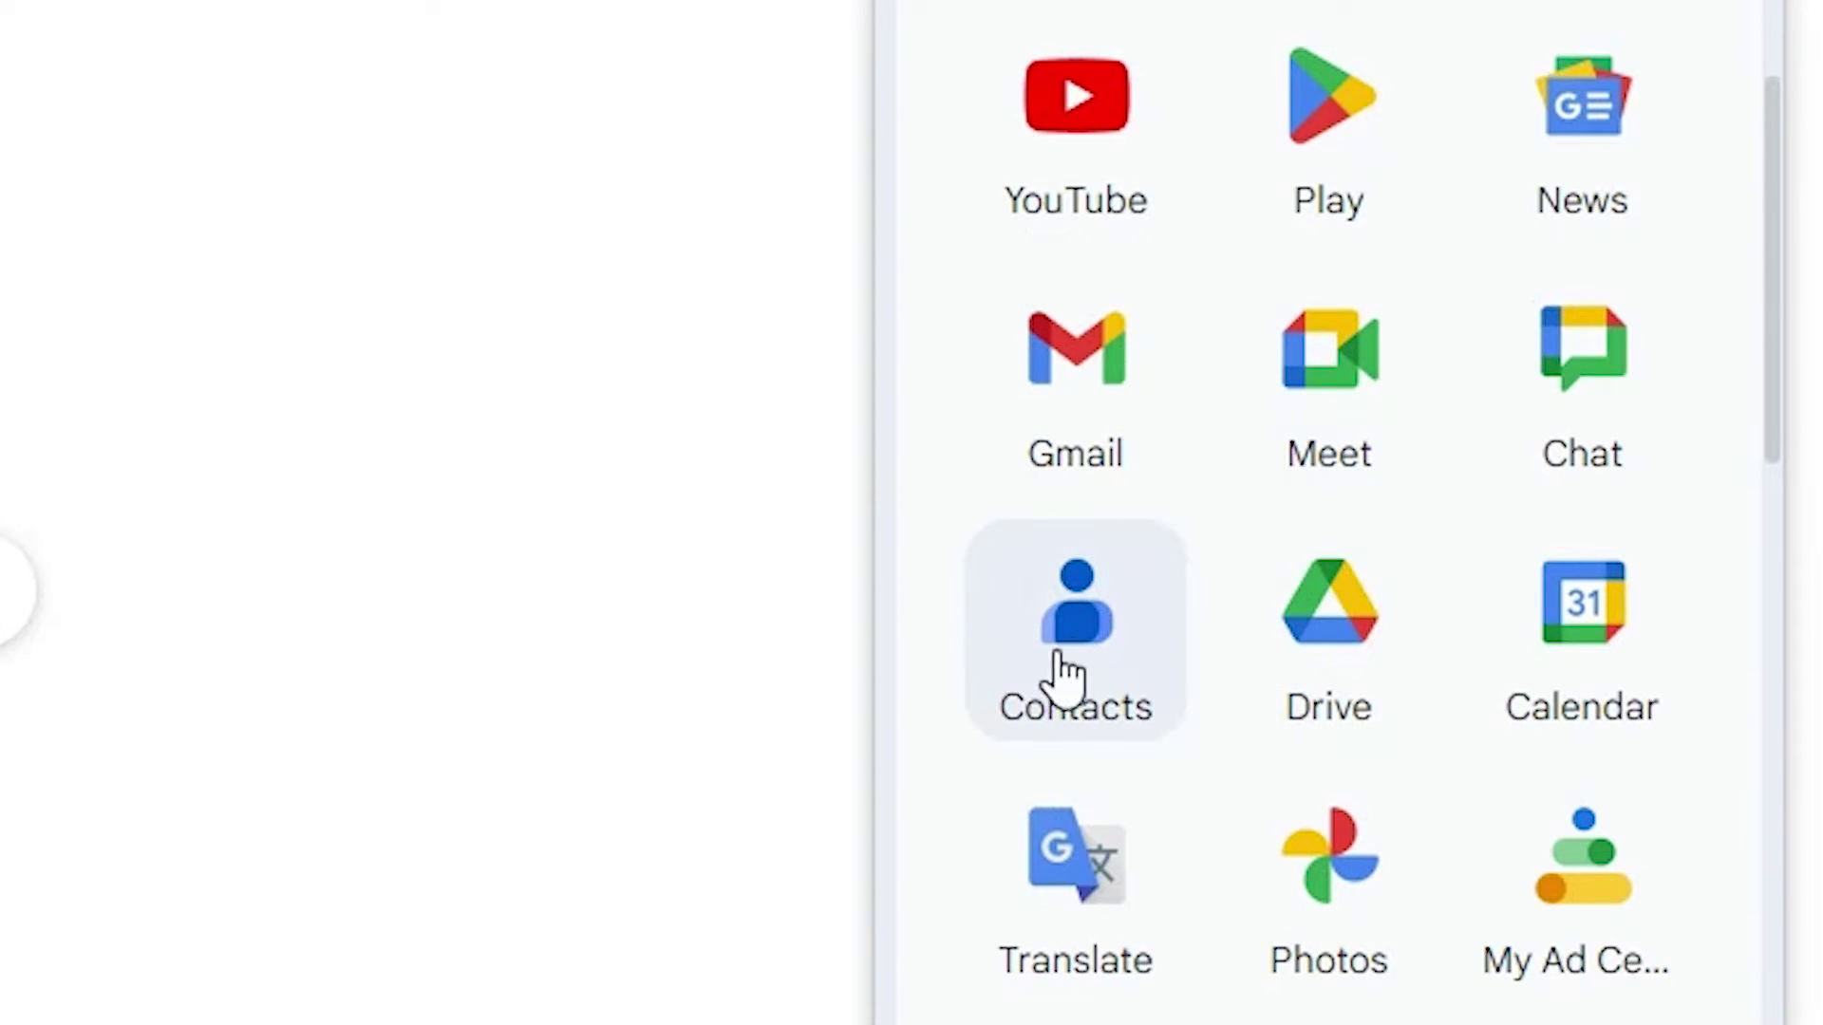
pyautogui.click(1076, 648)
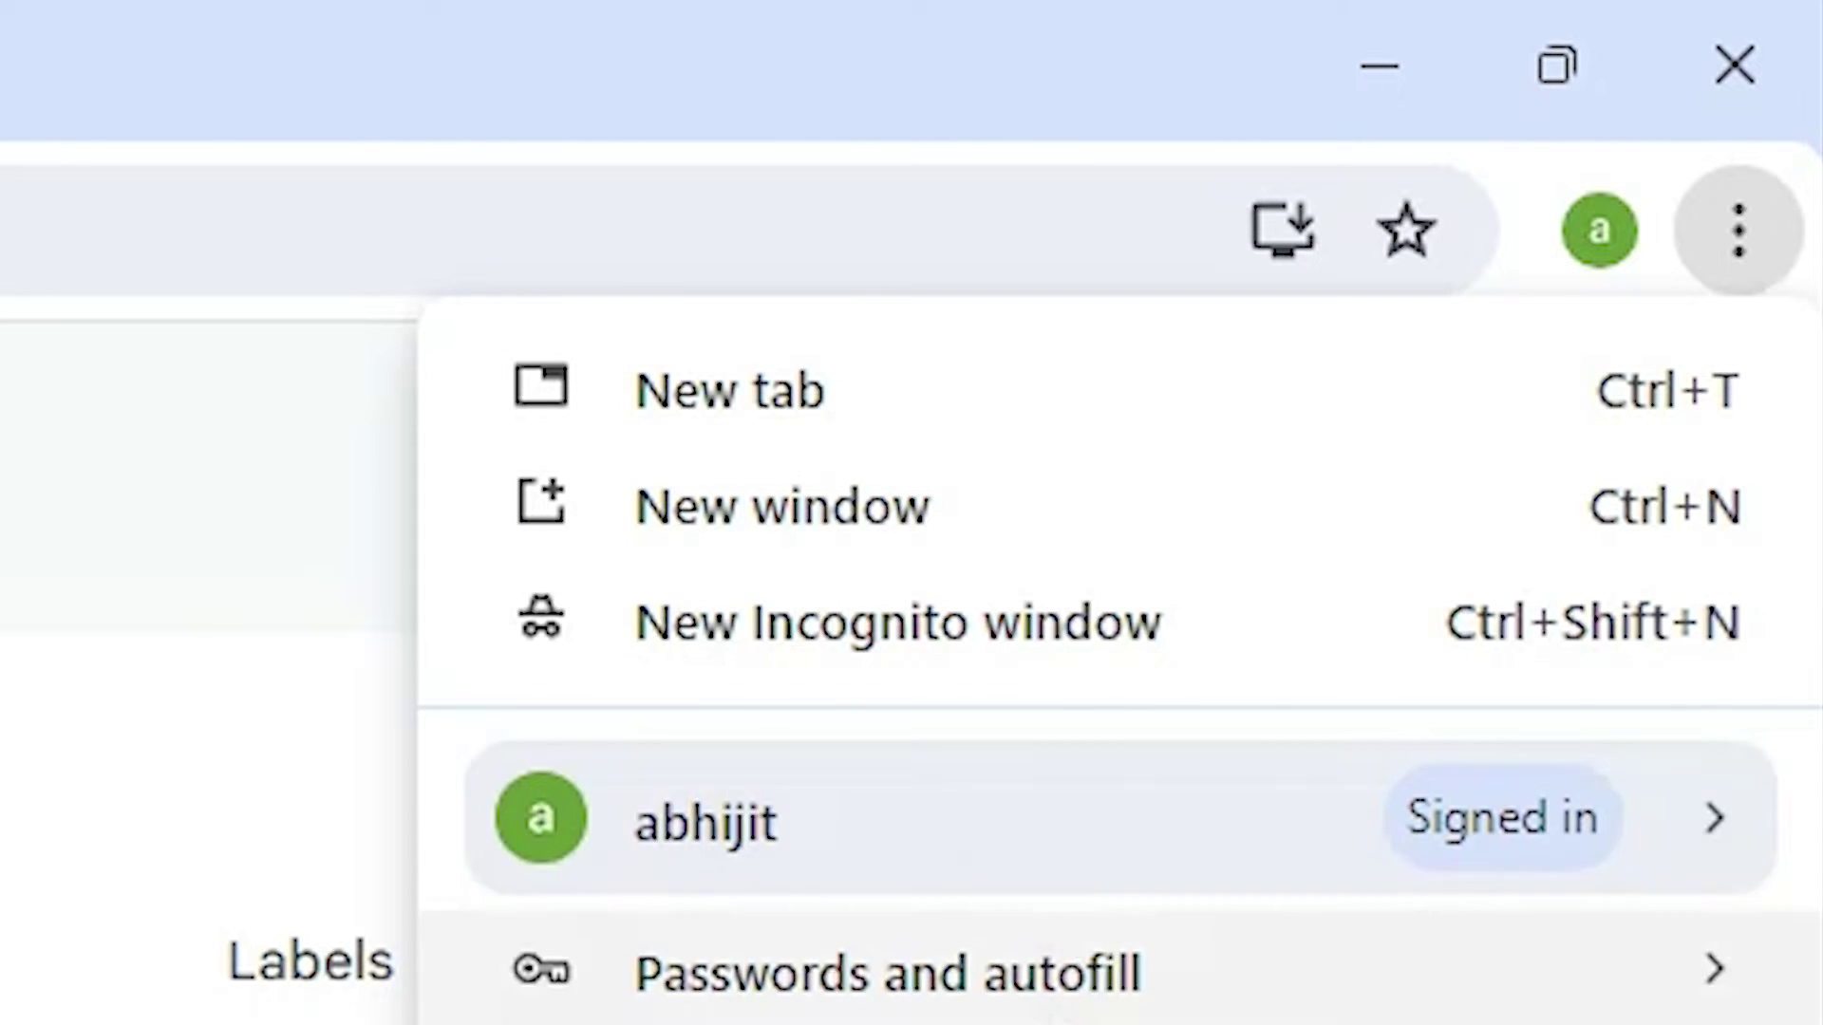
pyautogui.moveTo(1129, 426)
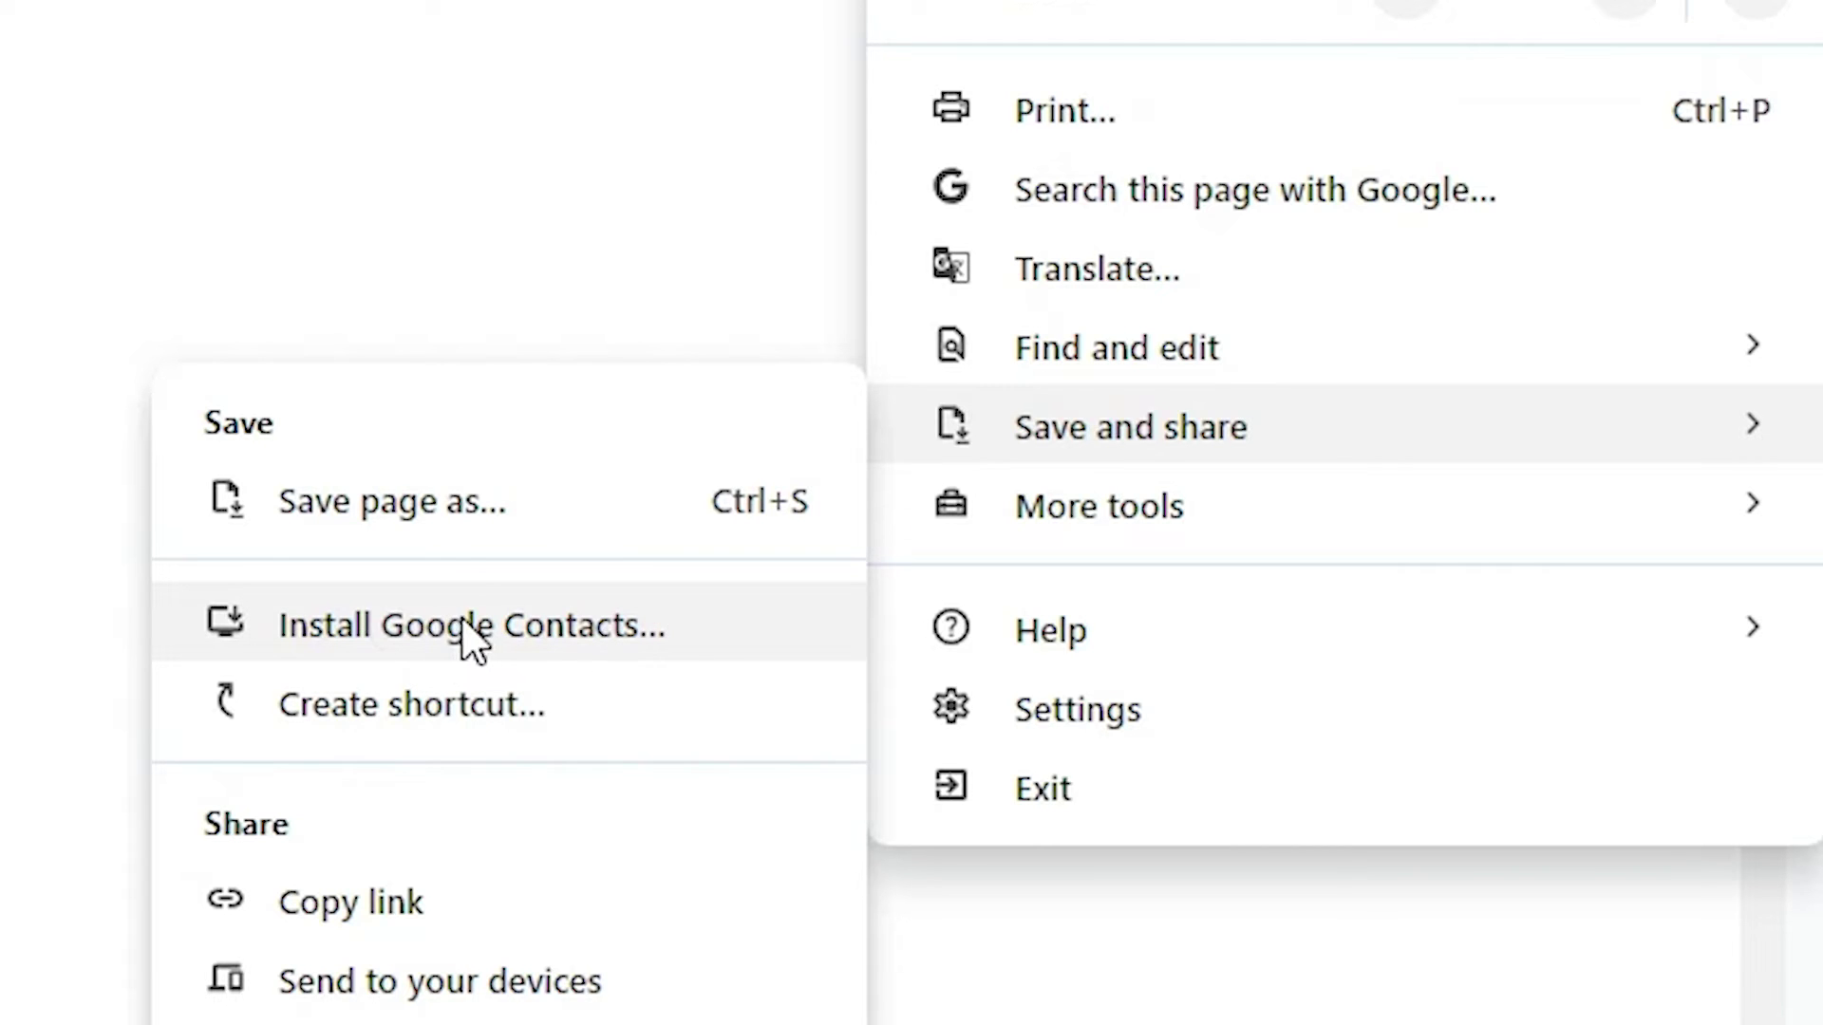
# - Install Google Contacts as a Chrome app and close its new app window
pyautogui.click(474, 638)
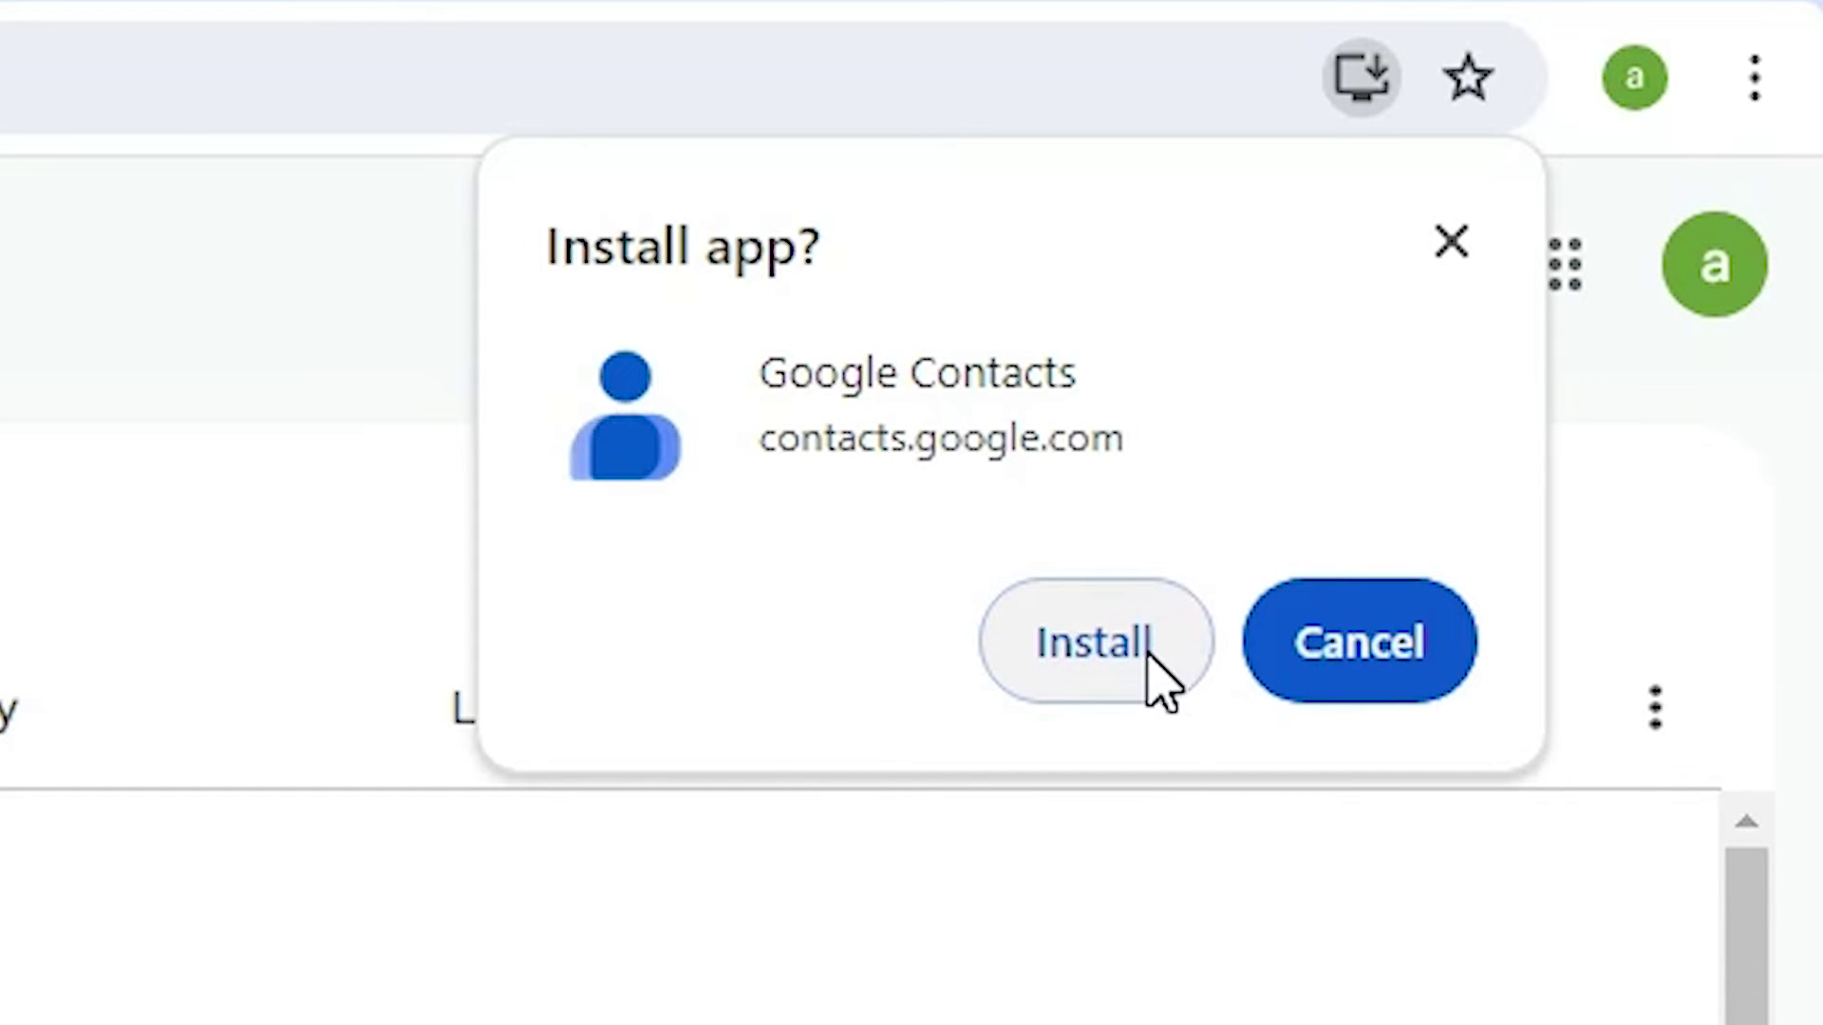
pyautogui.click(1110, 644)
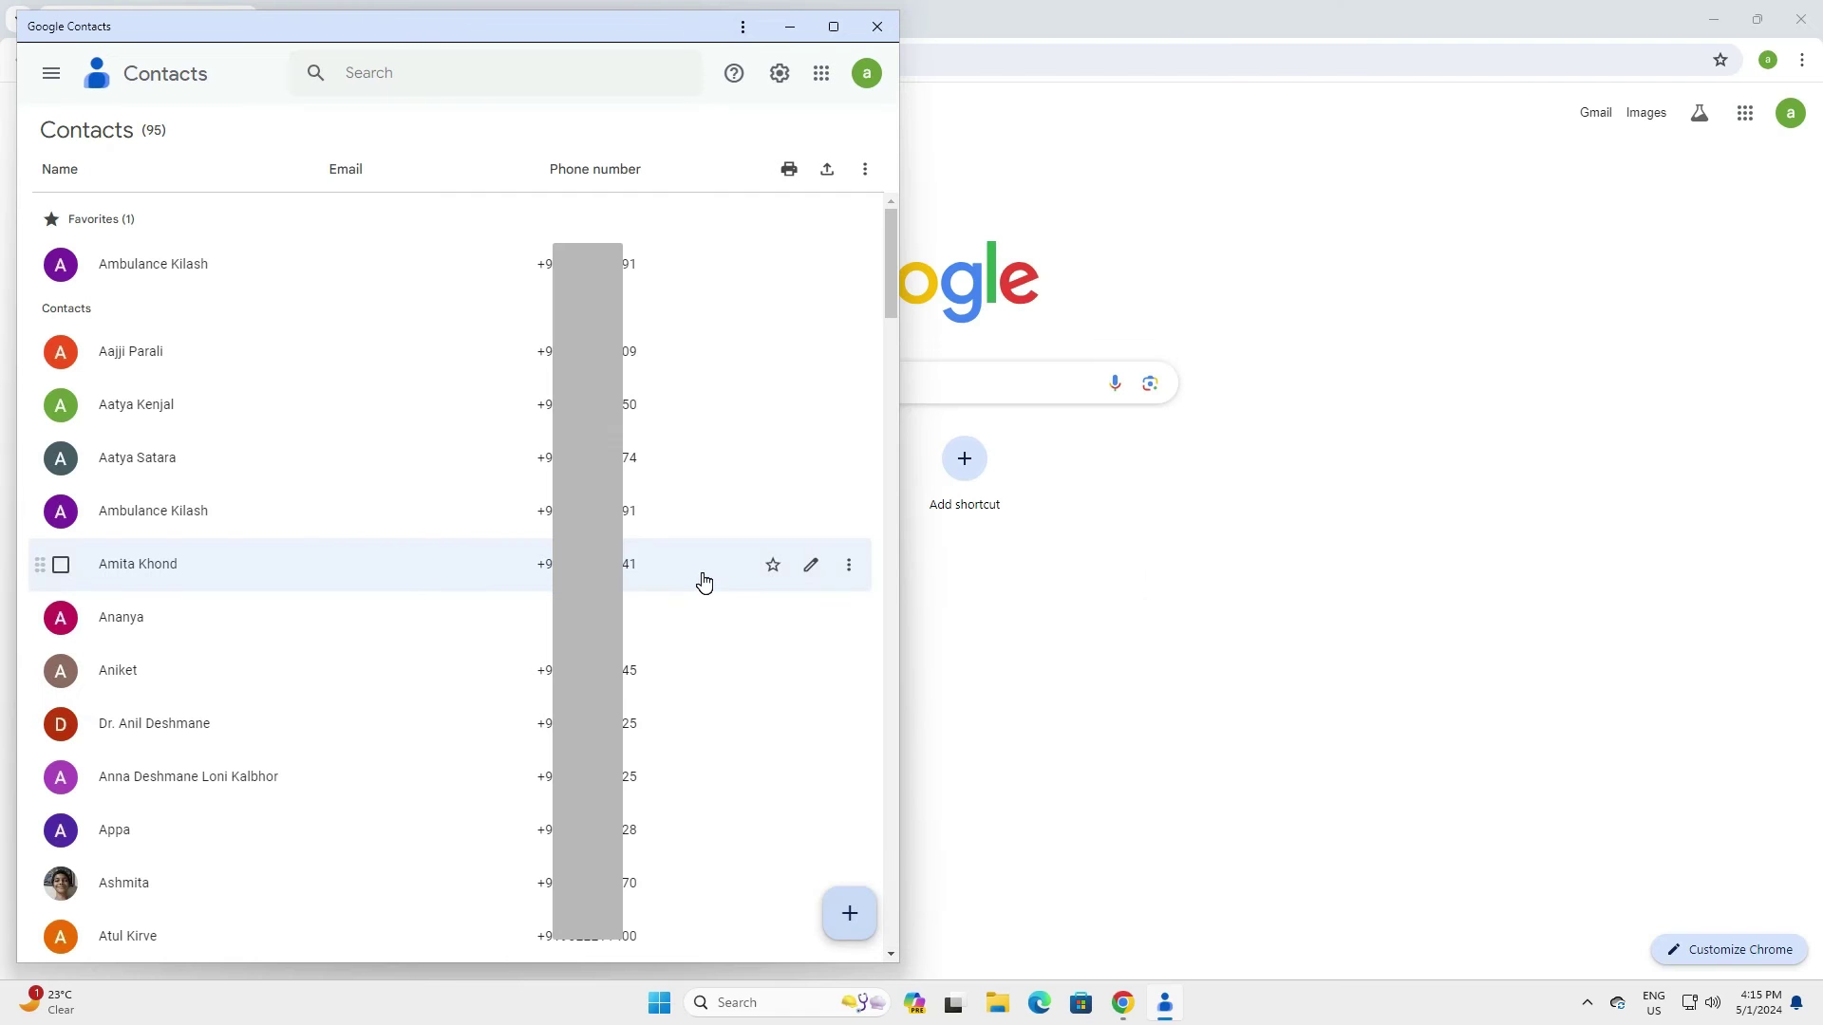
pyautogui.click(876, 26)
# - Close Chrome and confirm Google Contacts appears in the Start menu
pyautogui.click(1804, 25)
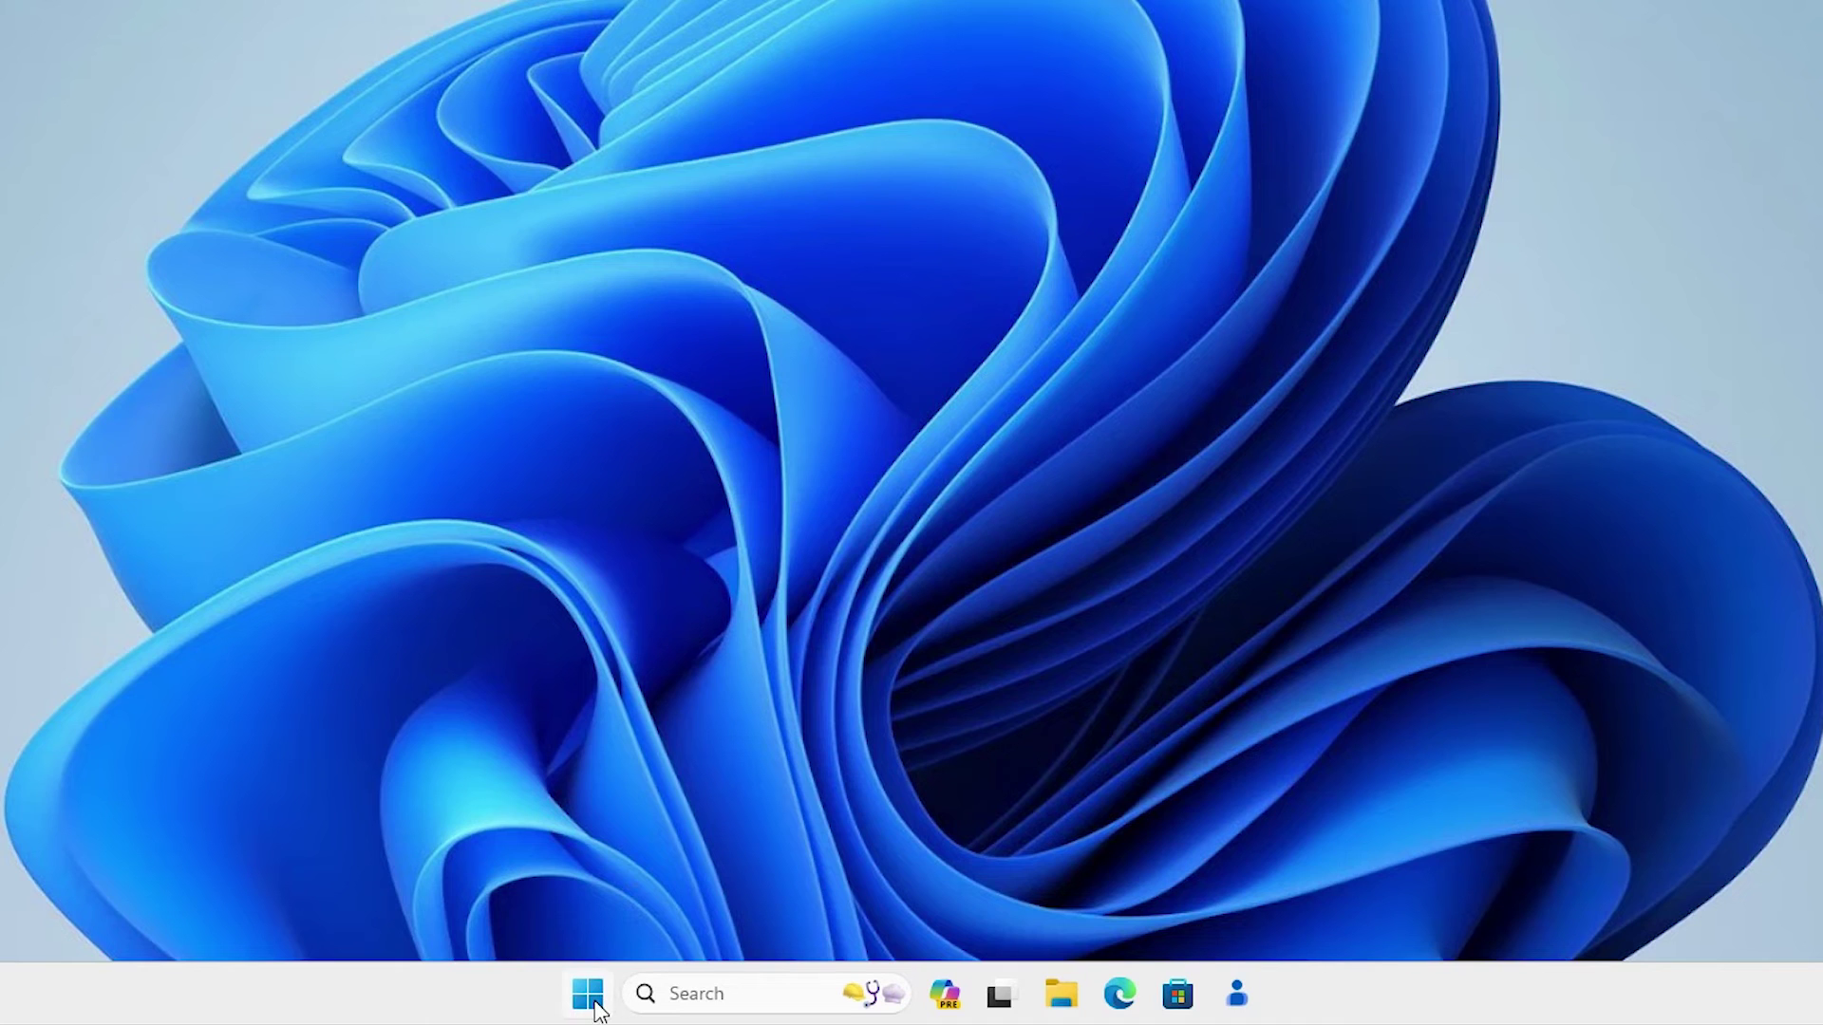
pyautogui.click(589, 995)
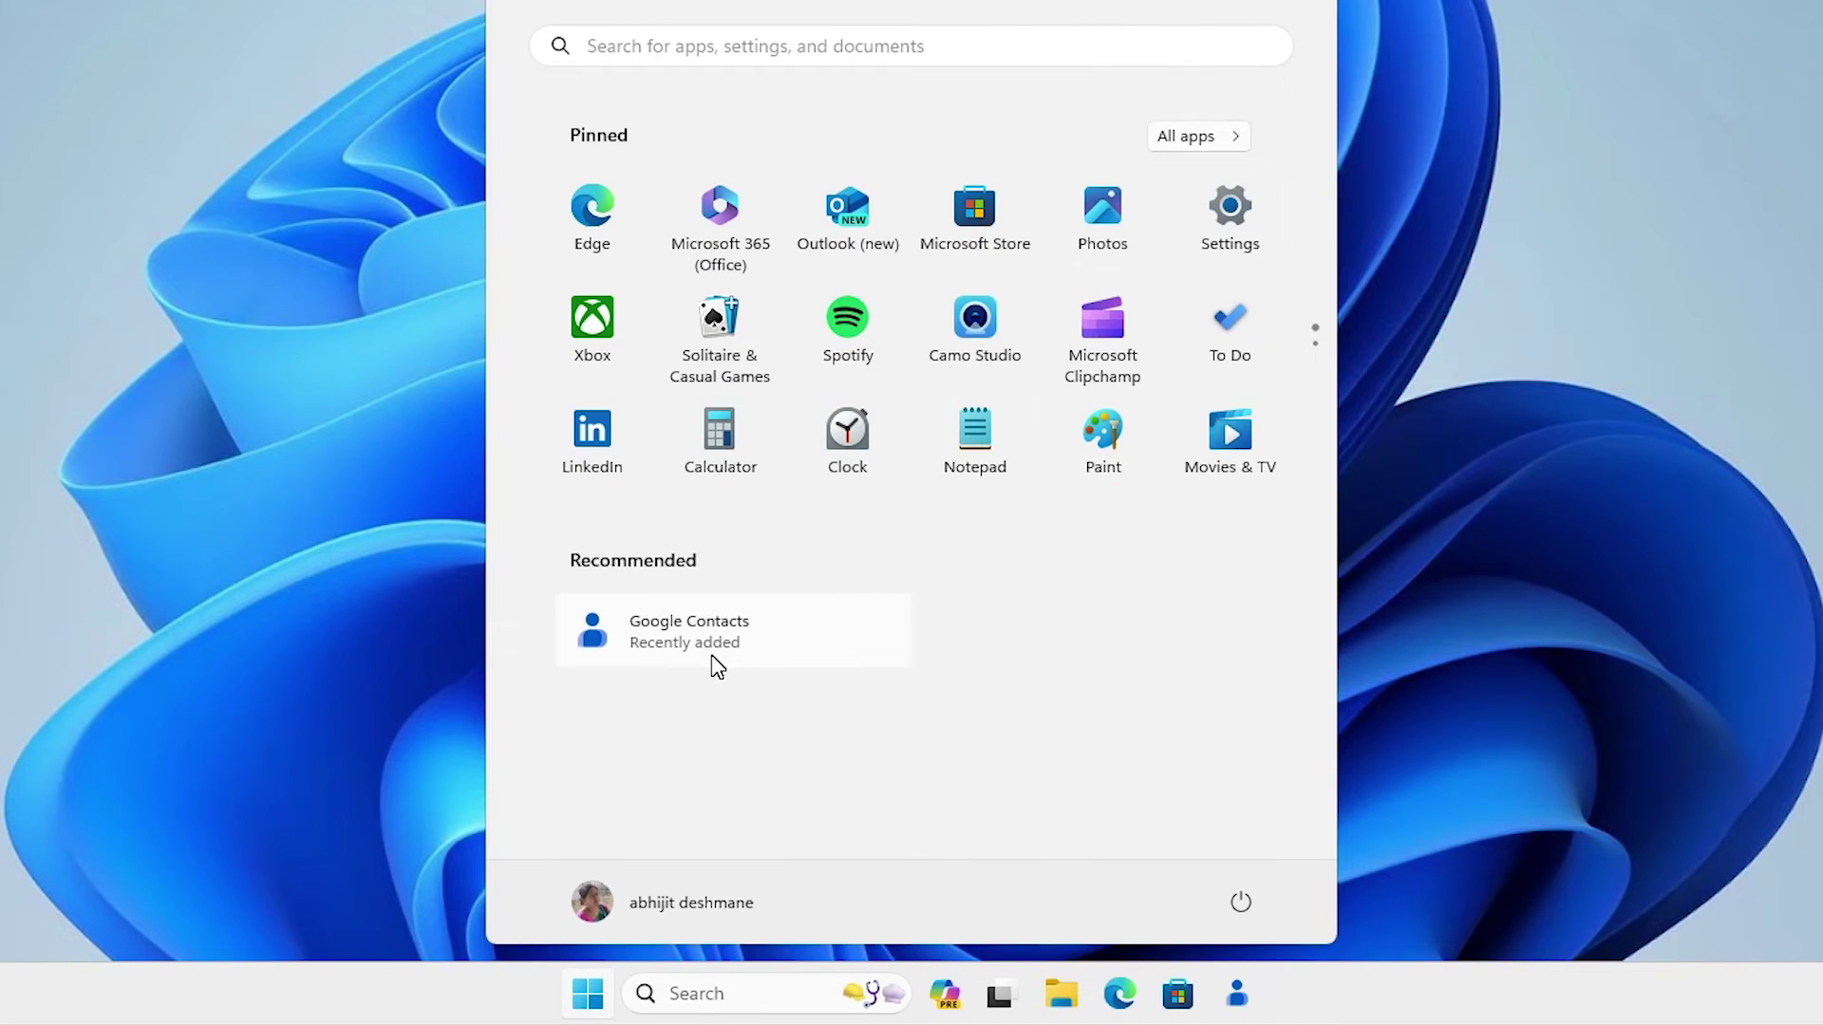
pyautogui.click(199, 408)
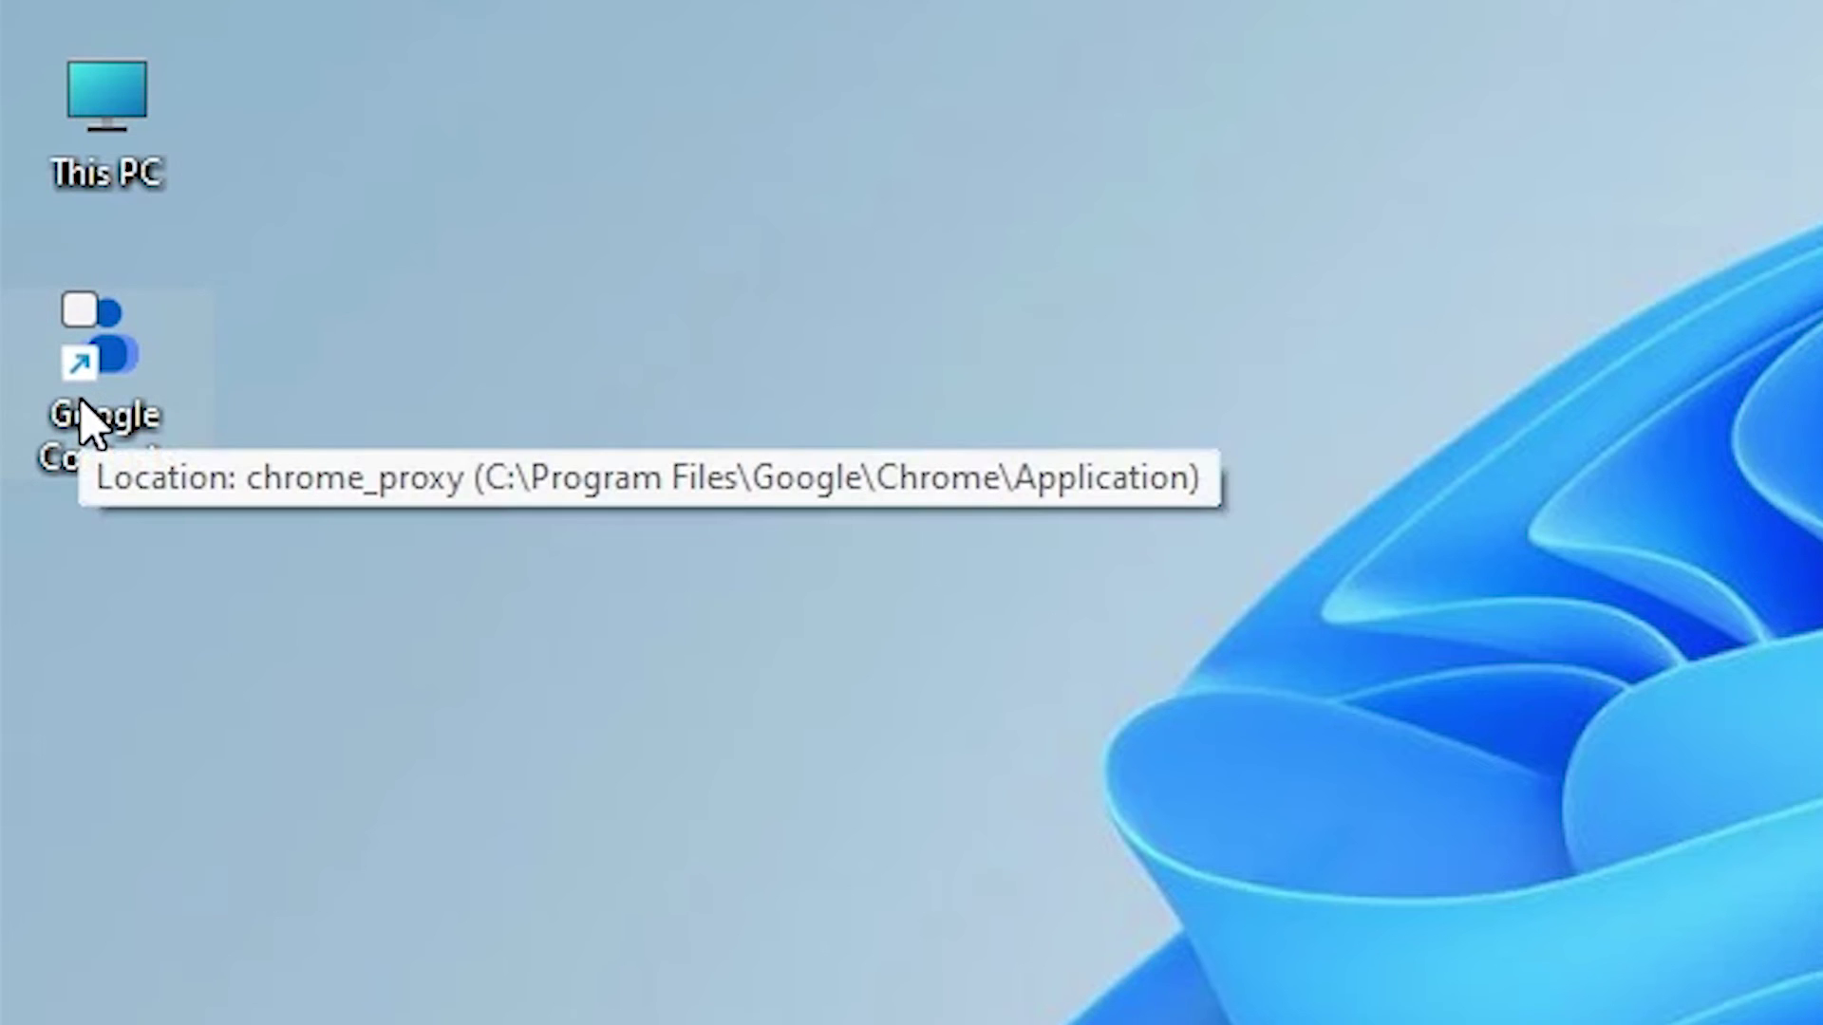
# - Launch the Google Contacts app from its desktop shortcut
pyautogui.click(85, 421)
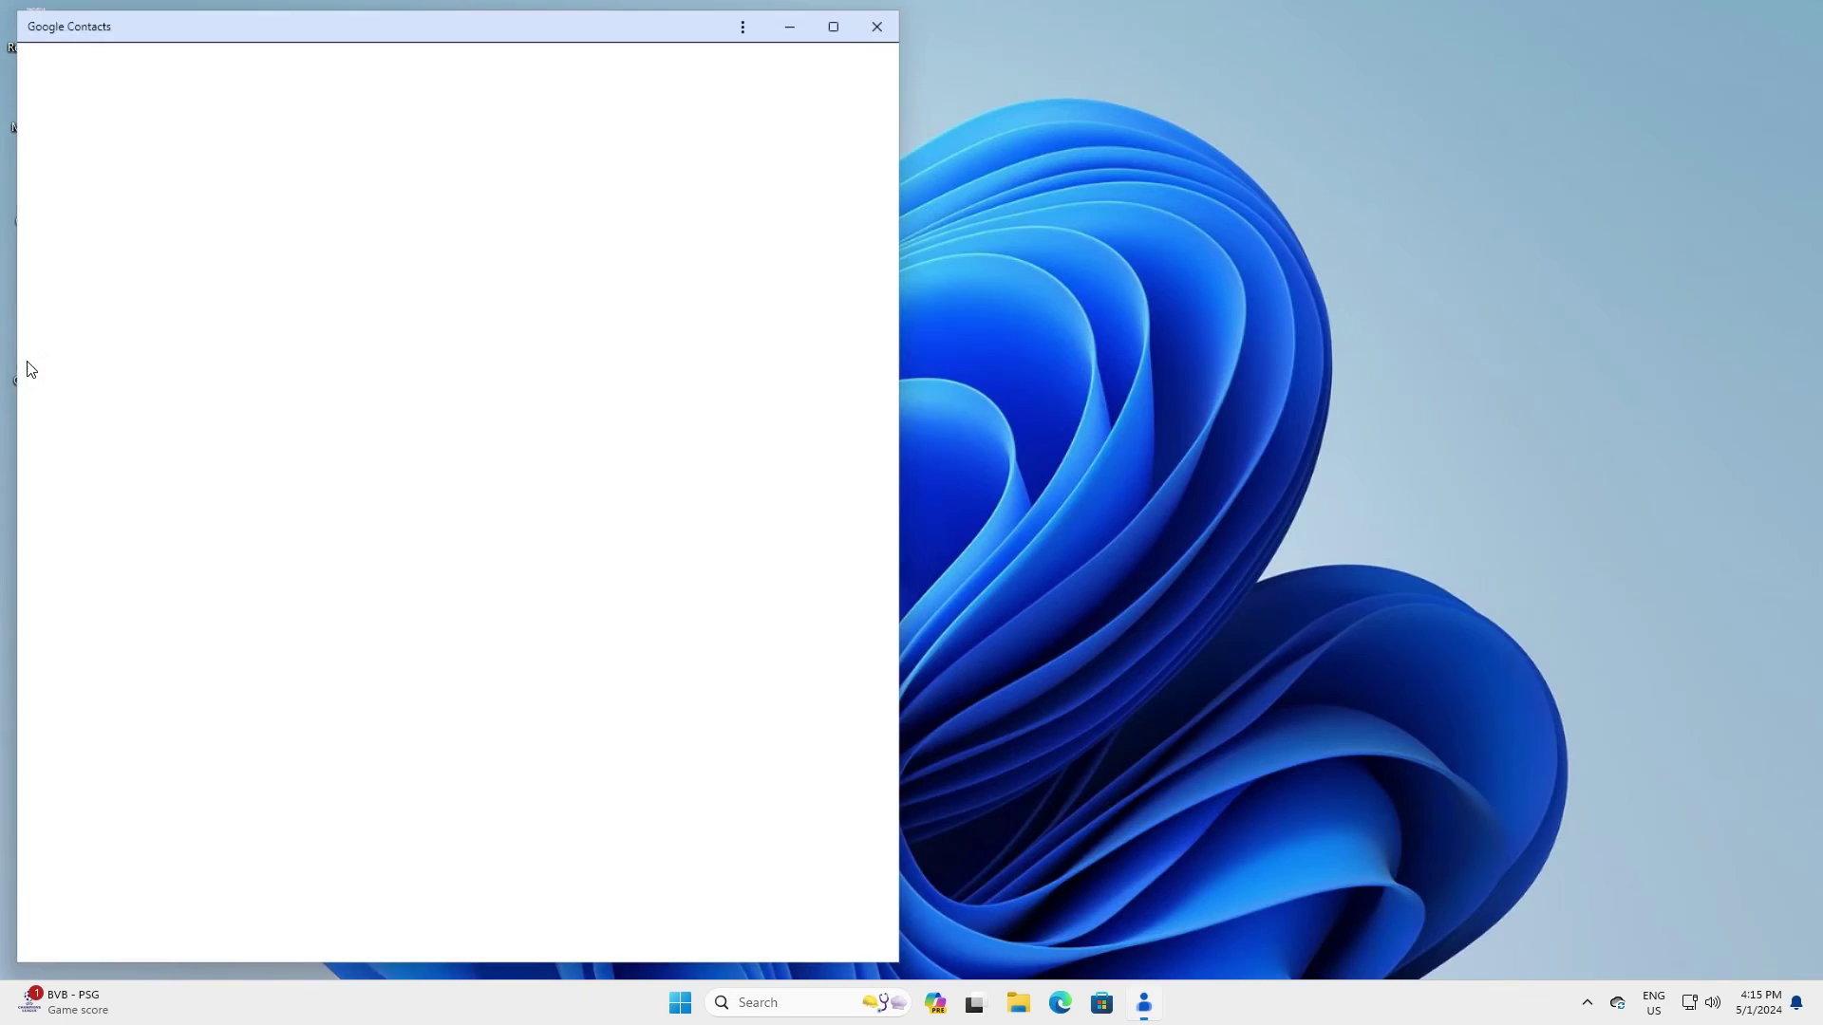